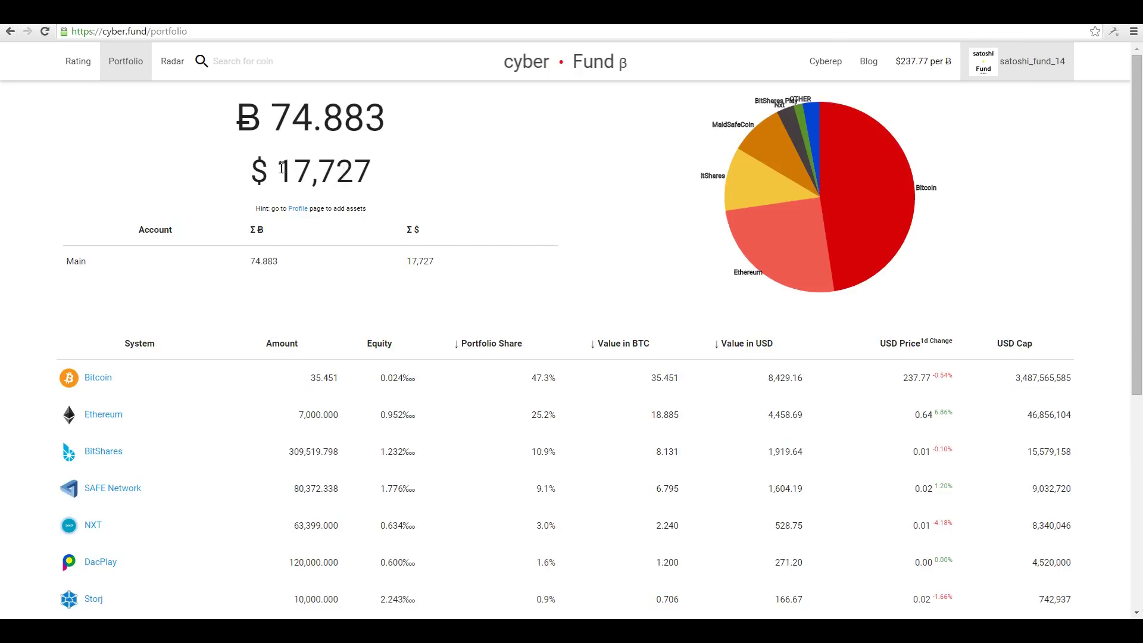
Step: Highlight the portfolio totals of 74.883 BTC and $17,727, then scroll down the holdings
drag(272, 122, 381, 125)
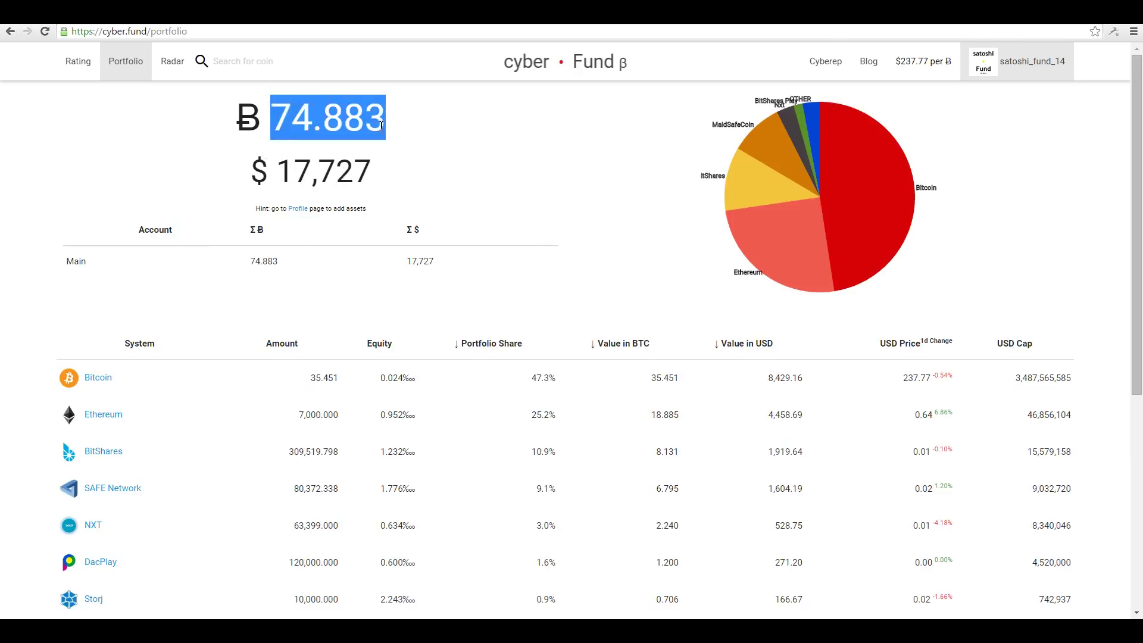
drag(281, 168, 379, 173)
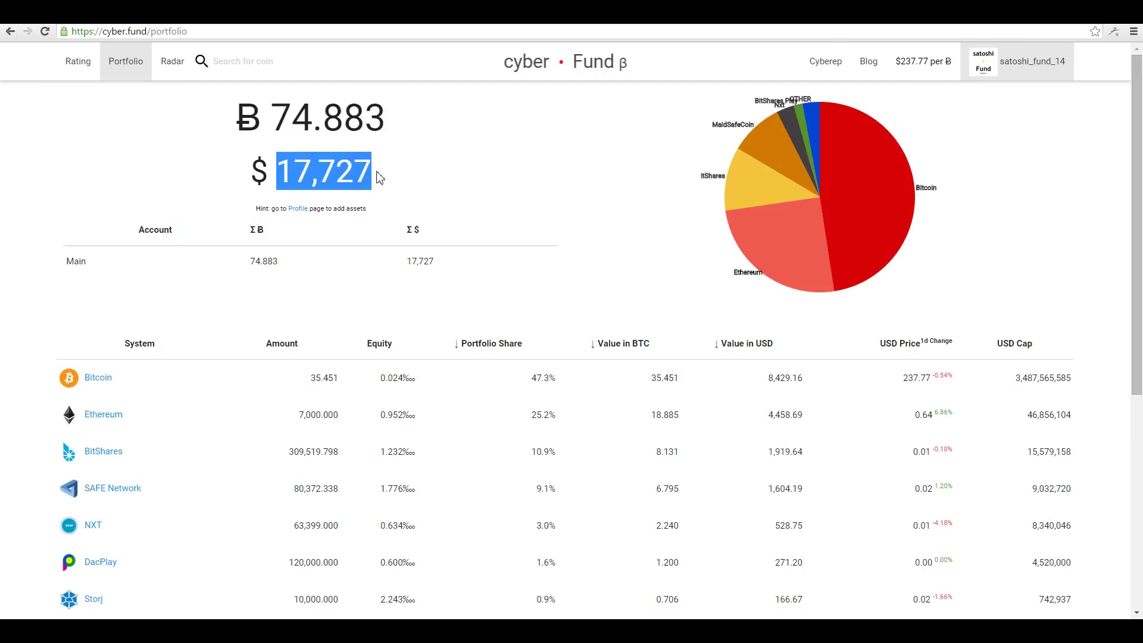
click(750, 213)
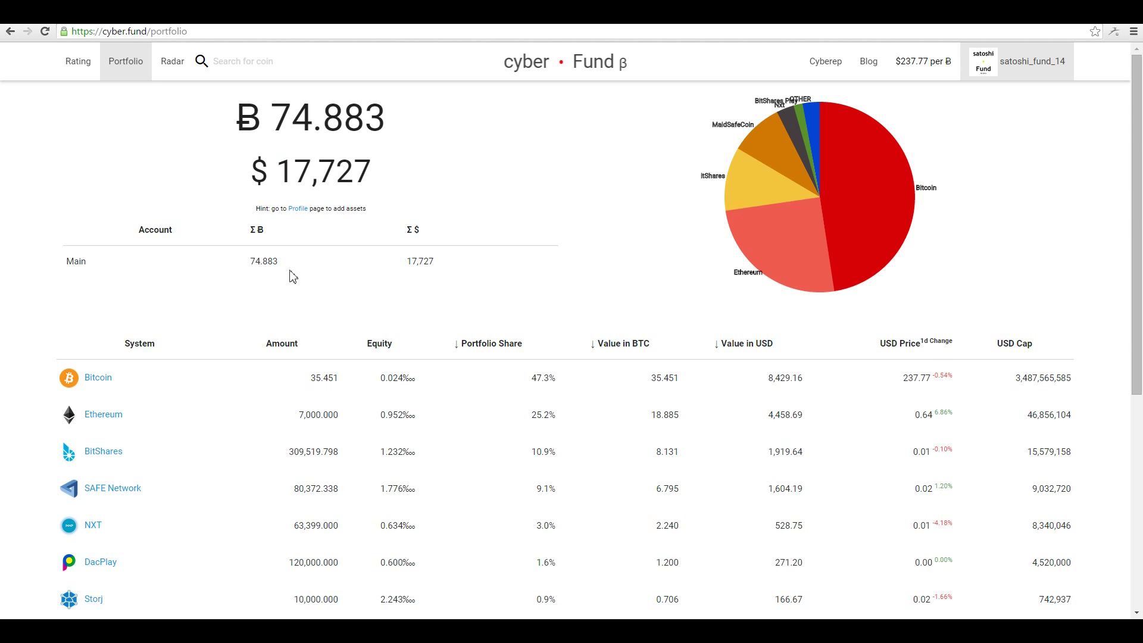
scroll(285, 275, down, 2)
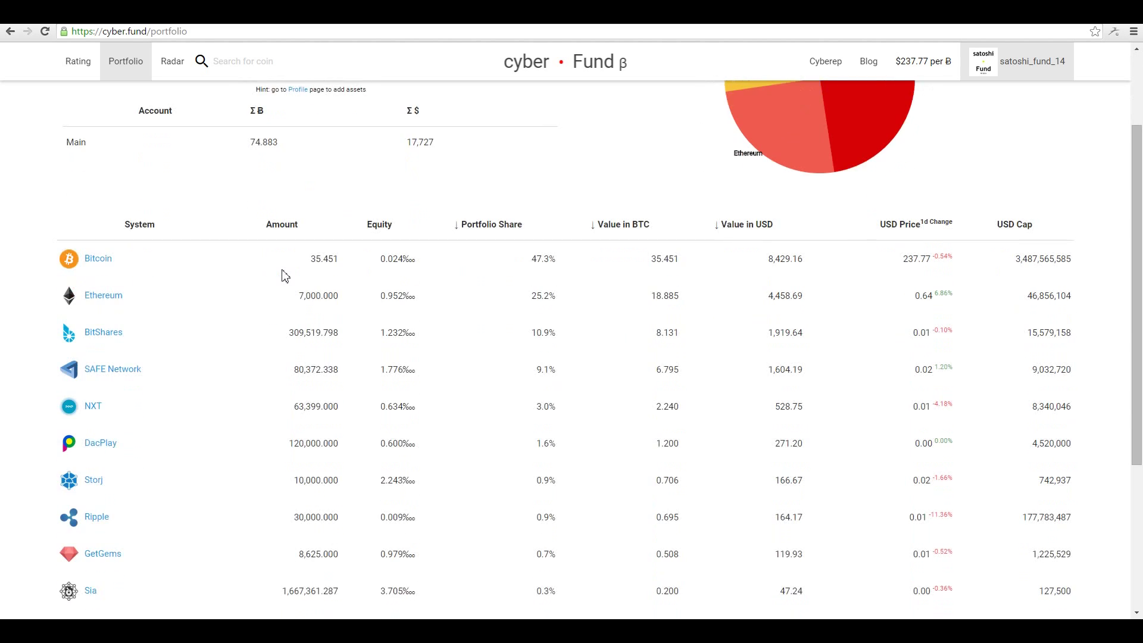
scroll(285, 275, down, 1)
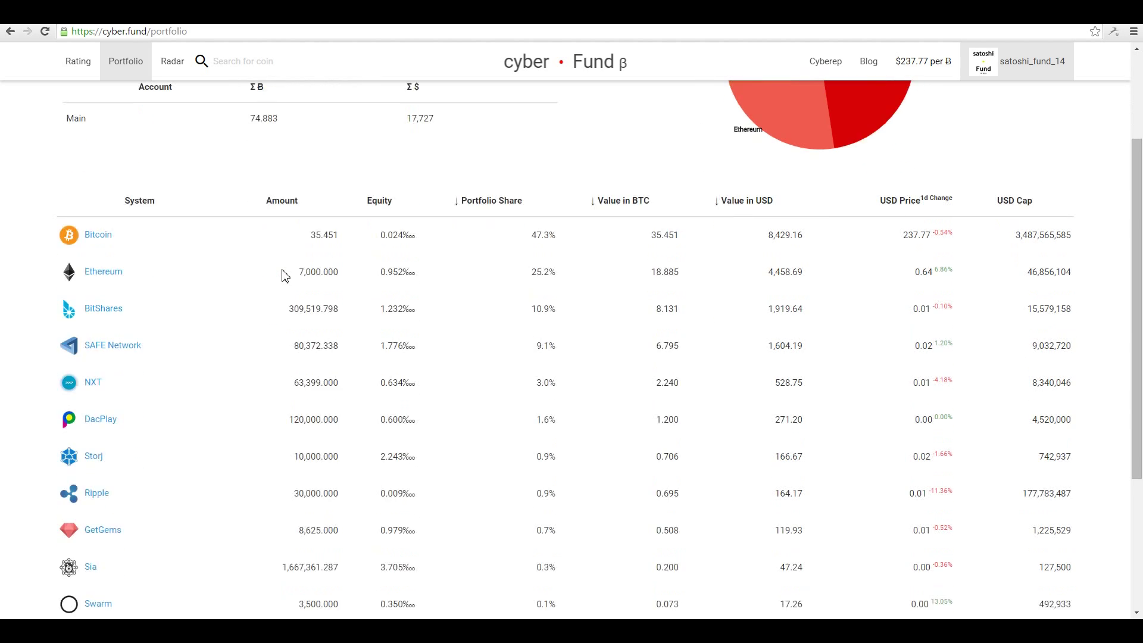
scroll(285, 275, down, 1)
scroll(285, 275, down, 2)
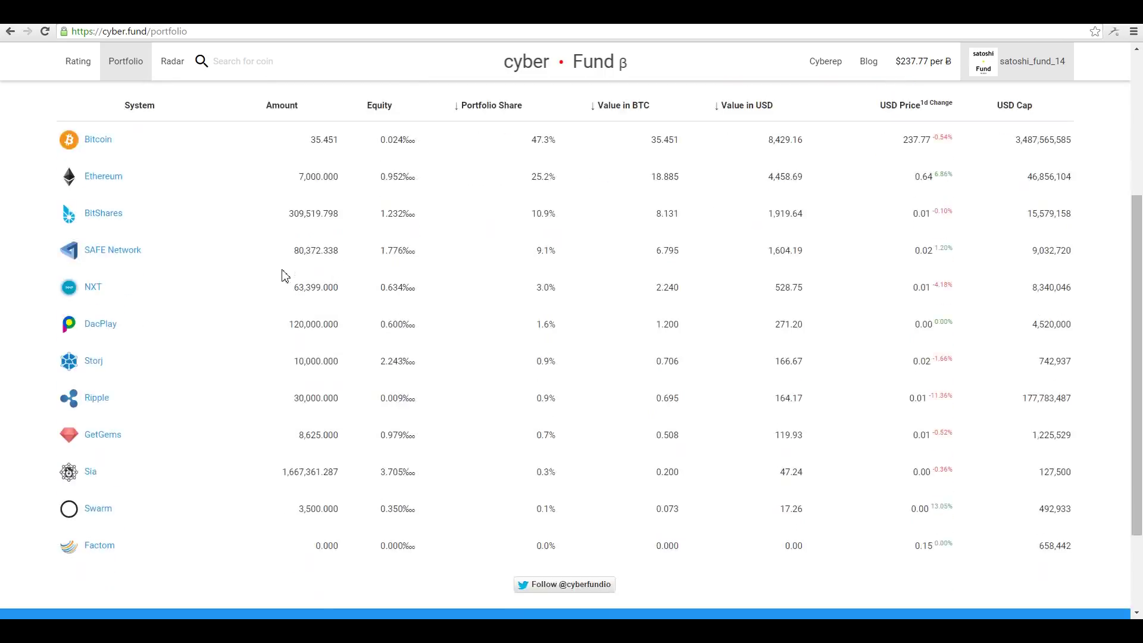
Step: On the profile page, copy the Main account's Bitcoin address and its Bitcoin and Storj holdings
click(1011, 70)
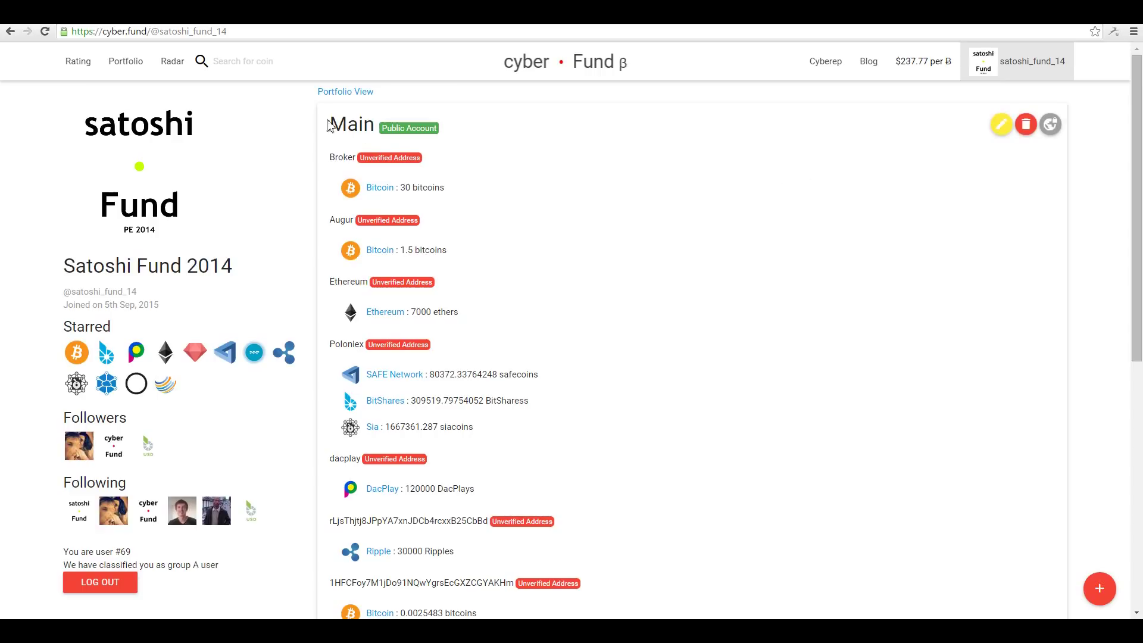
drag(328, 124, 376, 134)
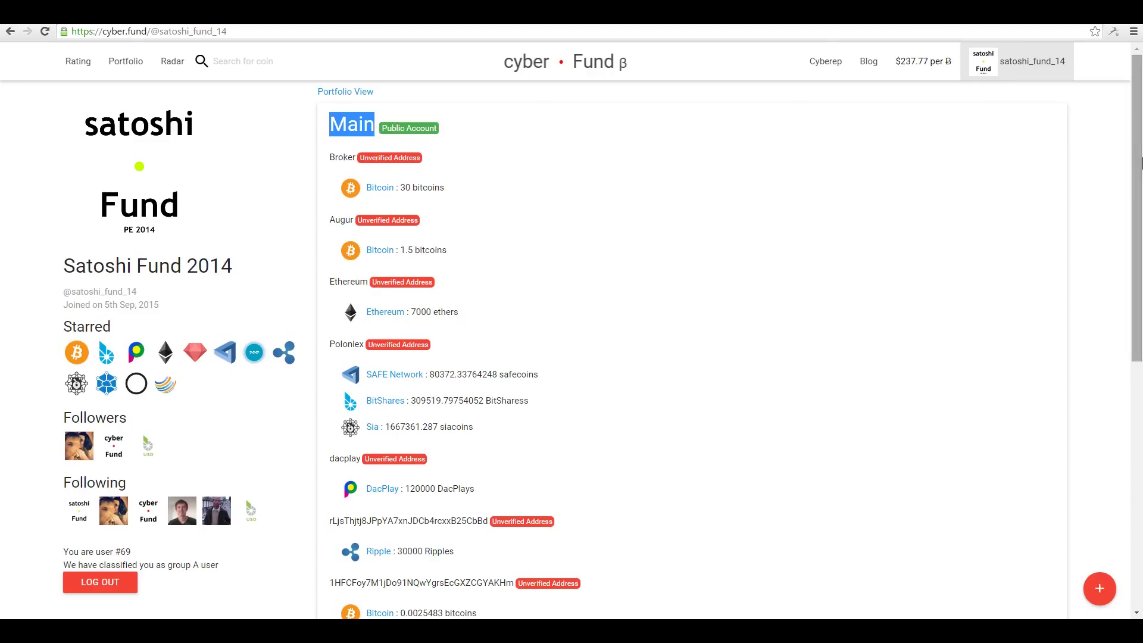
scroll(448, 388, down, 2)
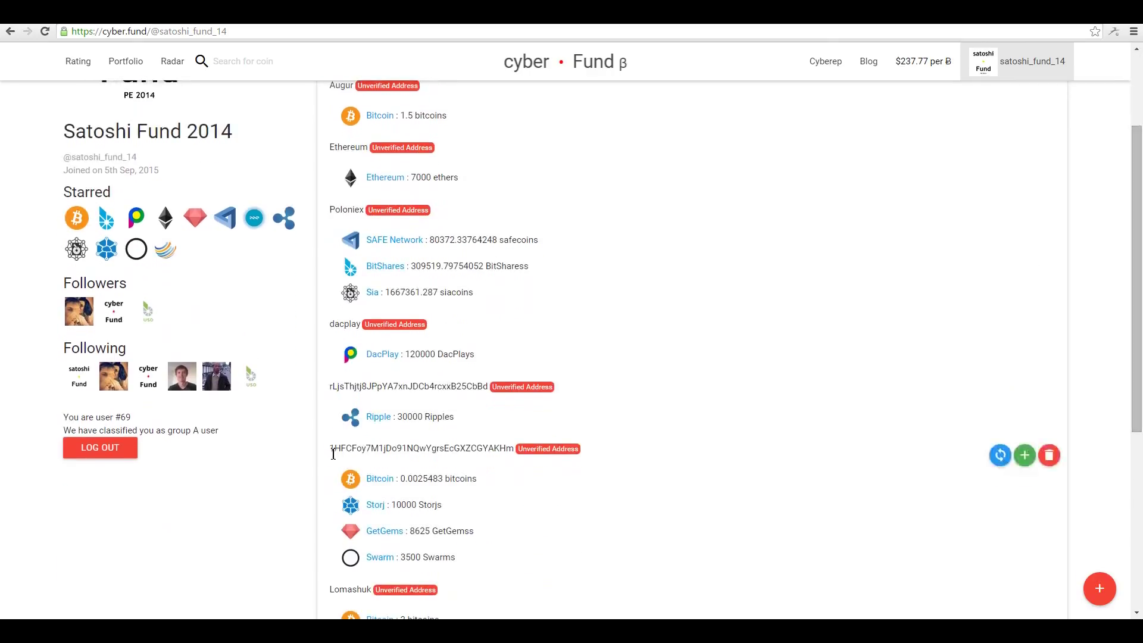
drag(330, 448, 516, 453)
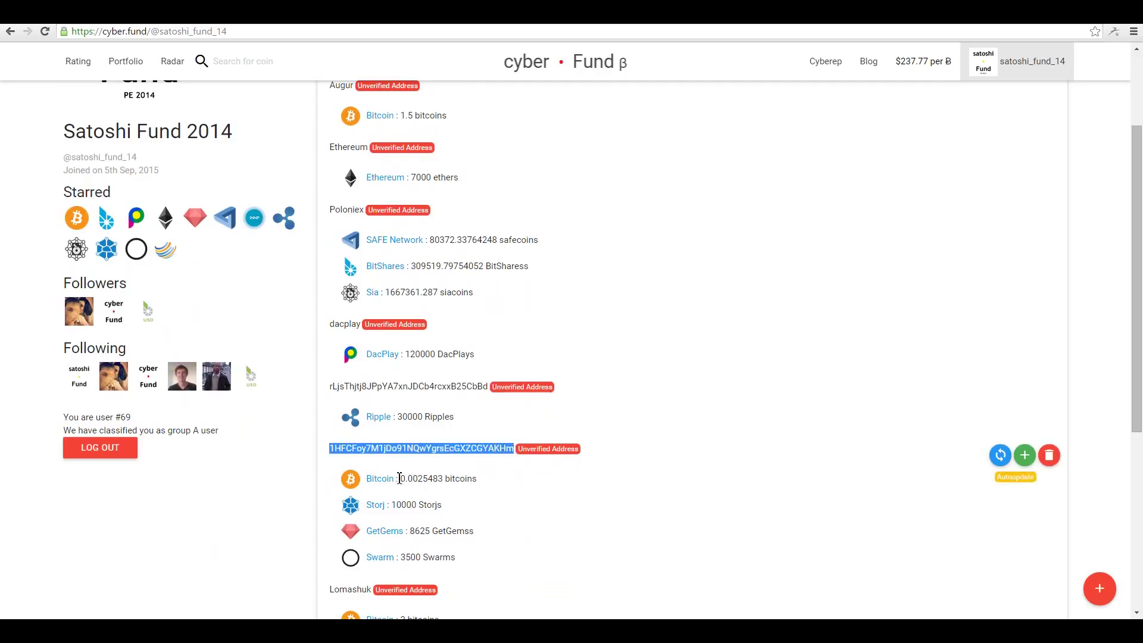
drag(398, 478, 458, 560)
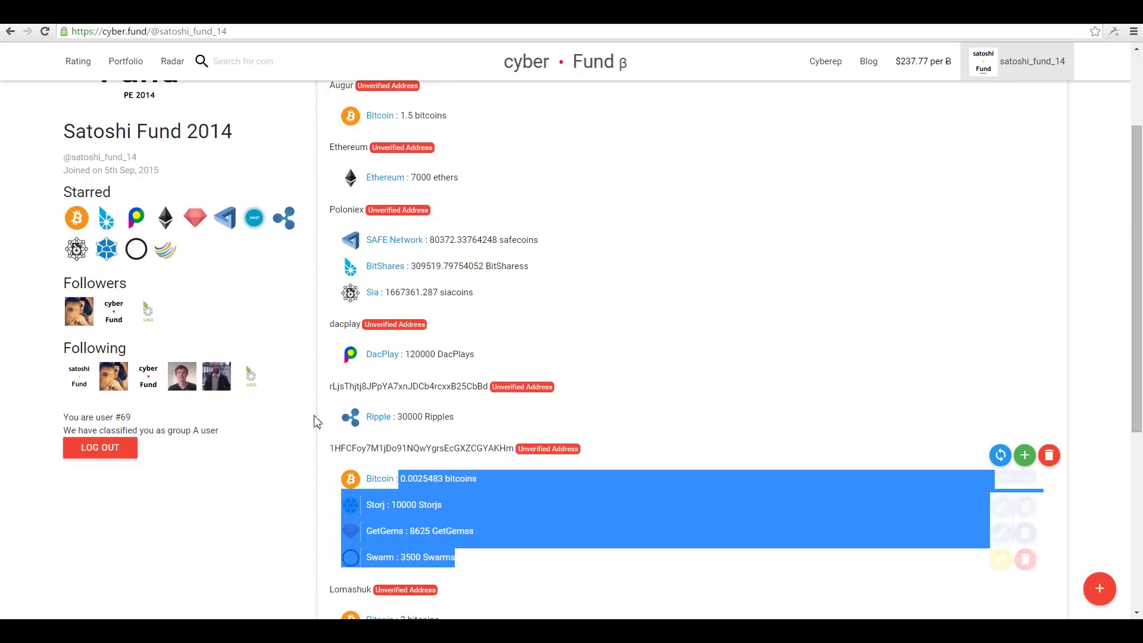
click(243, 317)
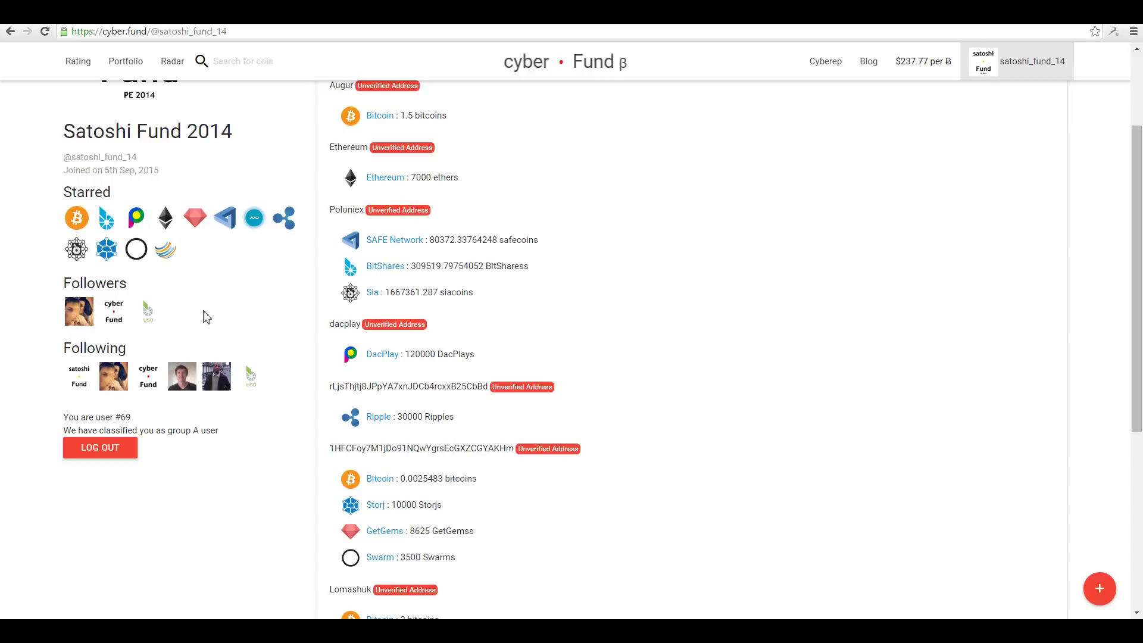
mouse_move(549, 345)
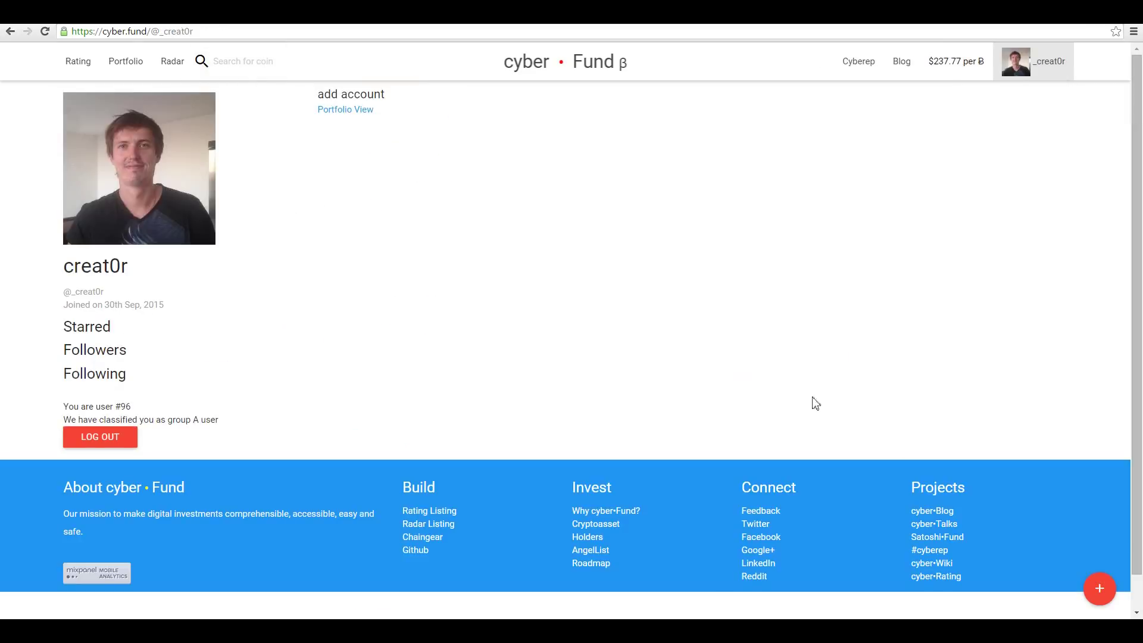
Step: Start a new address entry with account name 'investment', fetching the copied address from Atom
click(1099, 590)
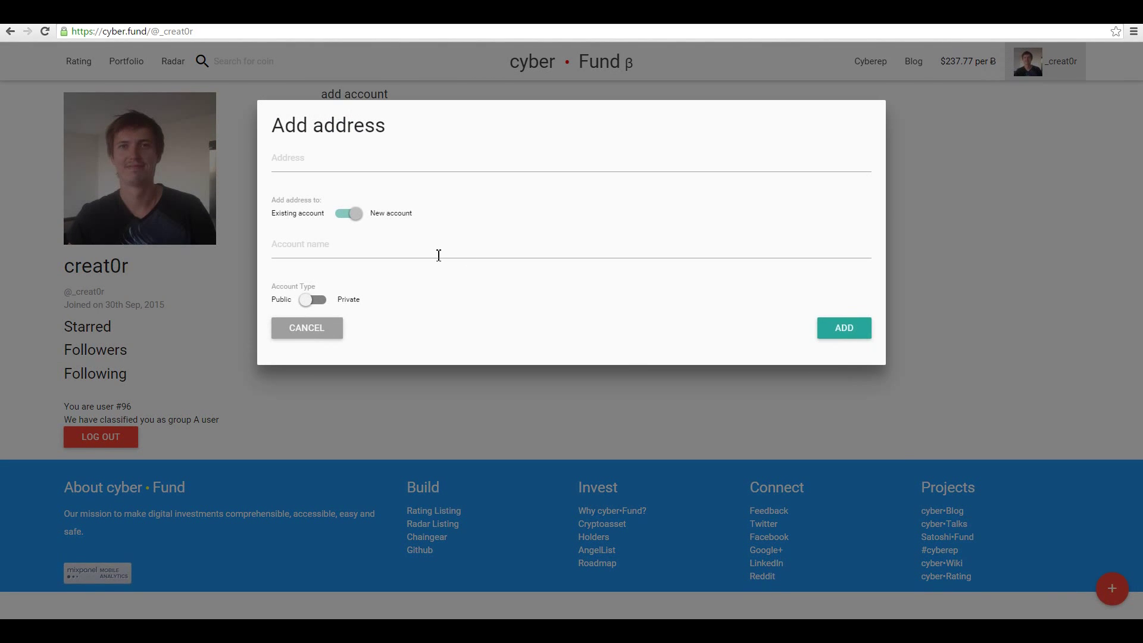
click(438, 255)
text(inv)
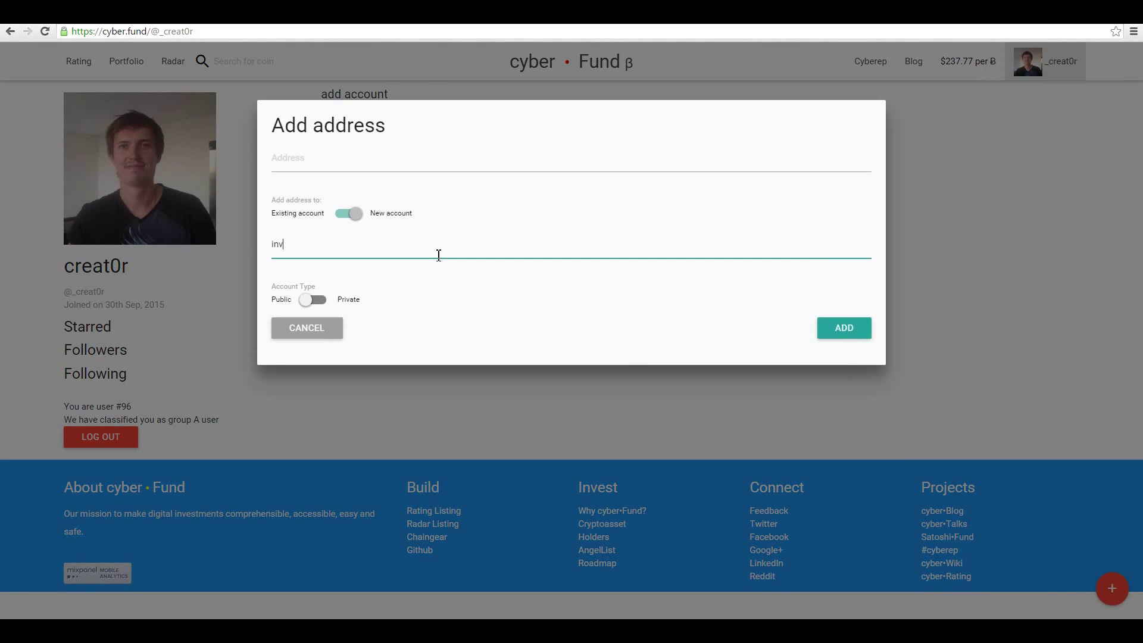
text(estment)
key(alt+Tab)
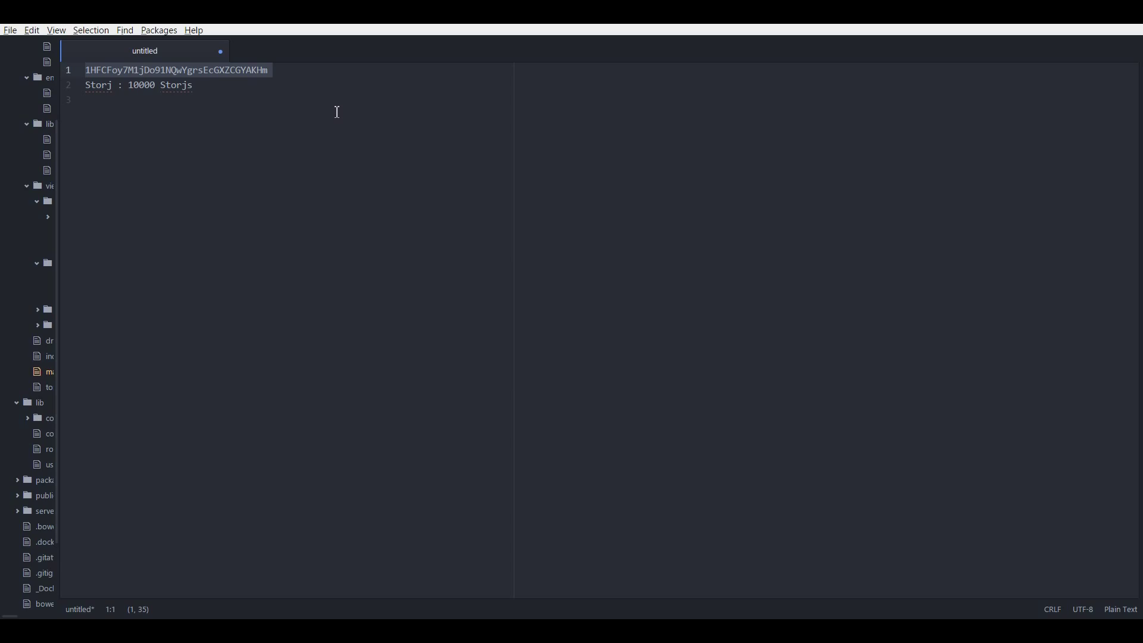
key(alt+Tab)
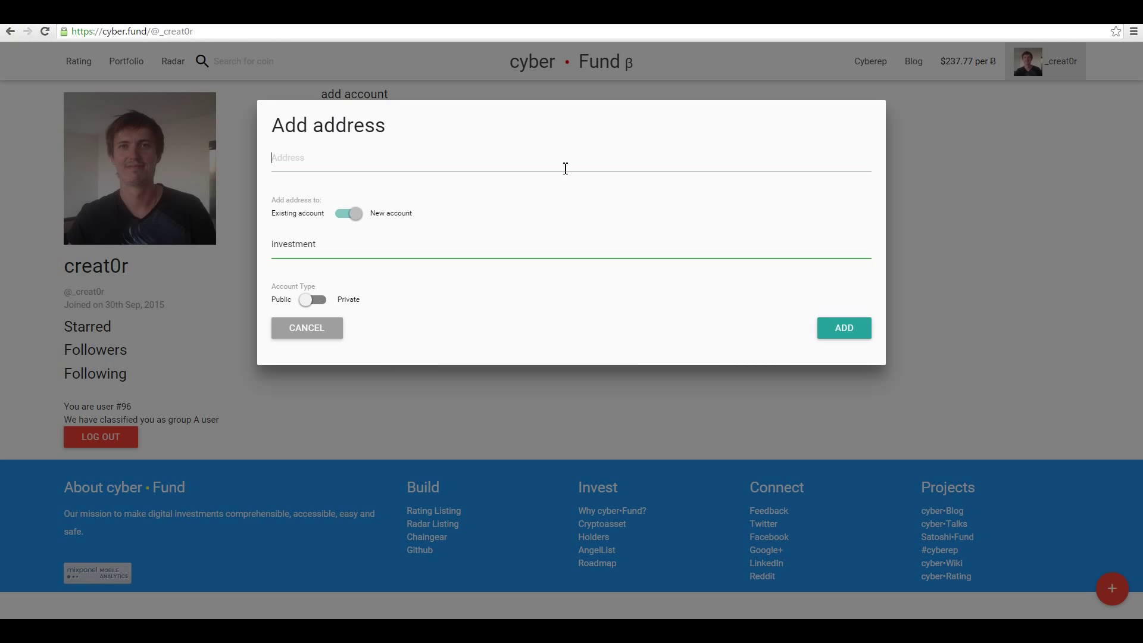
Step: Paste the copied Bitcoin address and add it as the investment account
key(ctrl+v)
click(833, 327)
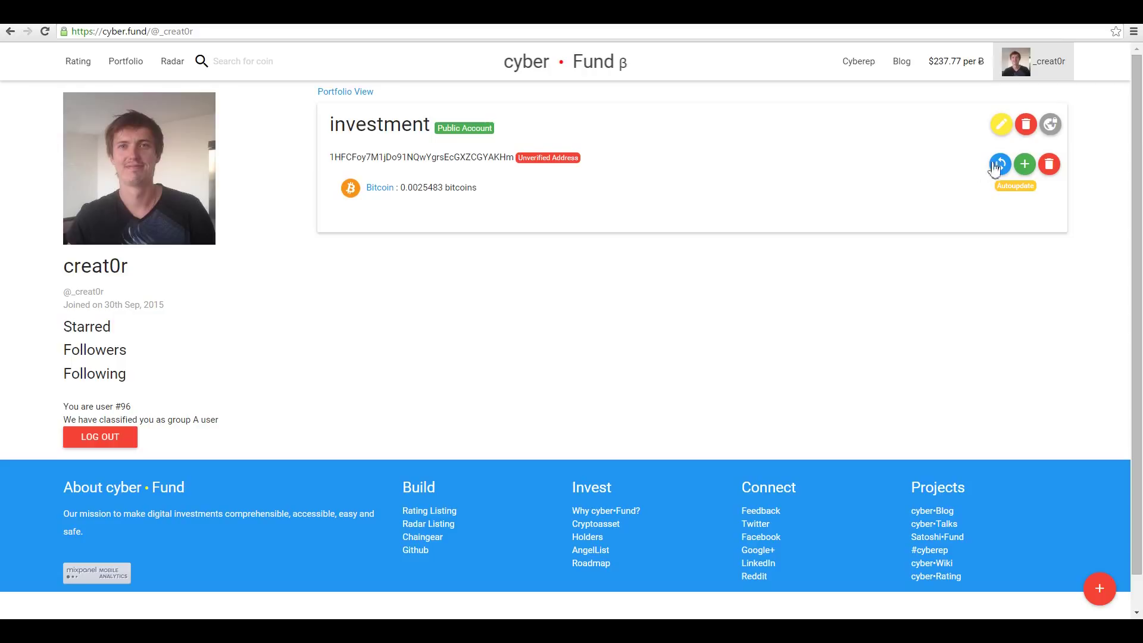
Step: Add 10000 Storj (SJCX) to the investment account's Bitcoin address
click(1022, 167)
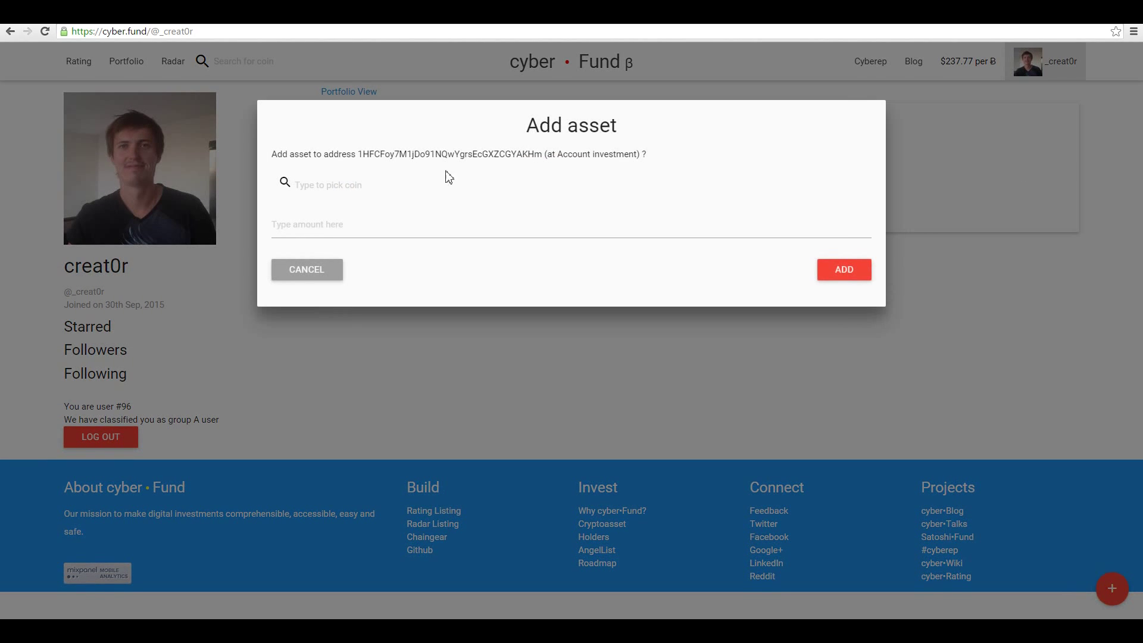
click(332, 183)
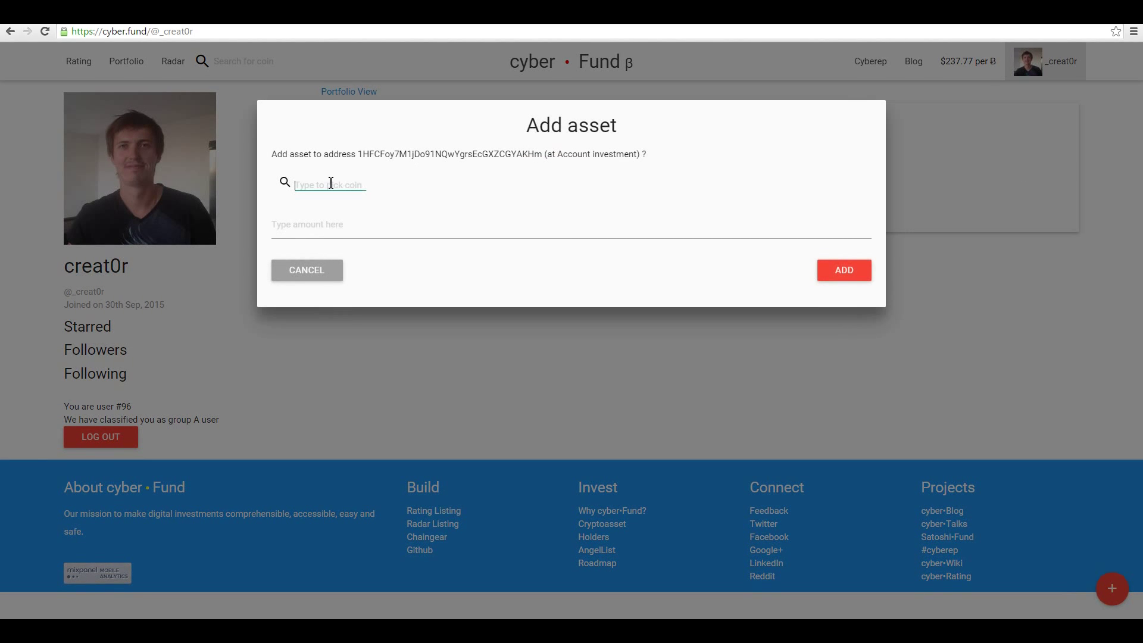
text(sto)
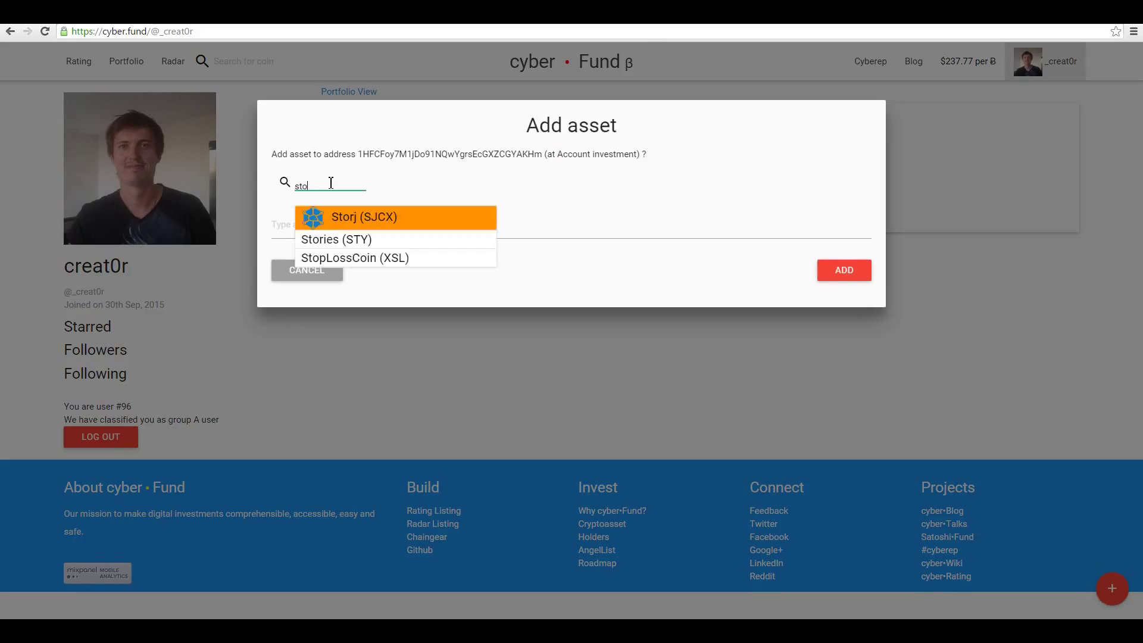
key(Return)
text(10)
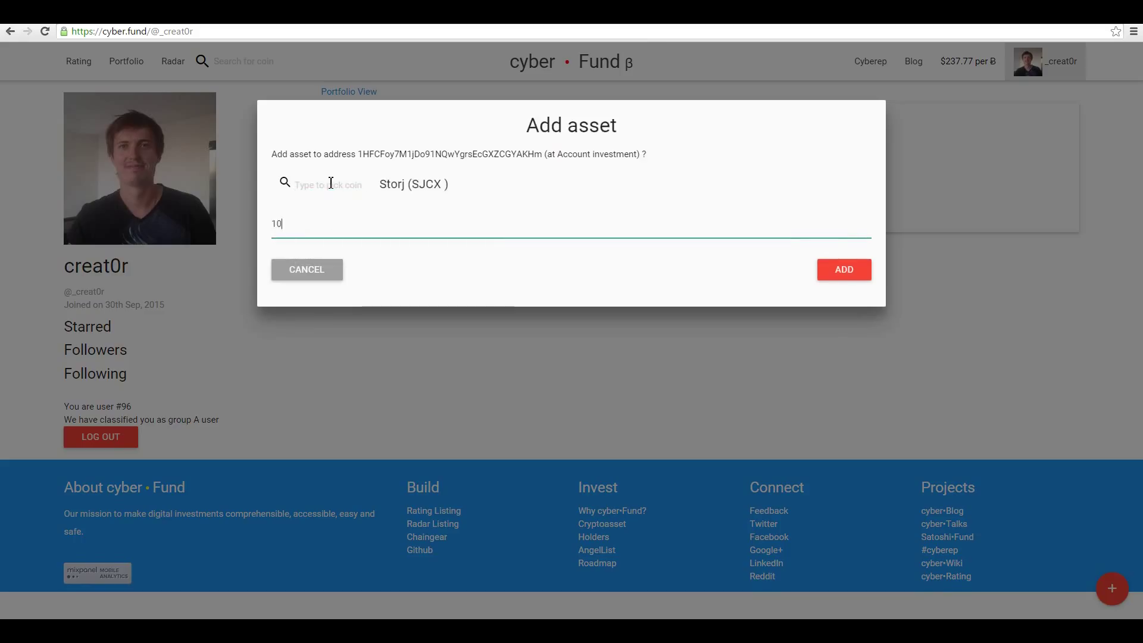
text(000)
key(Return)
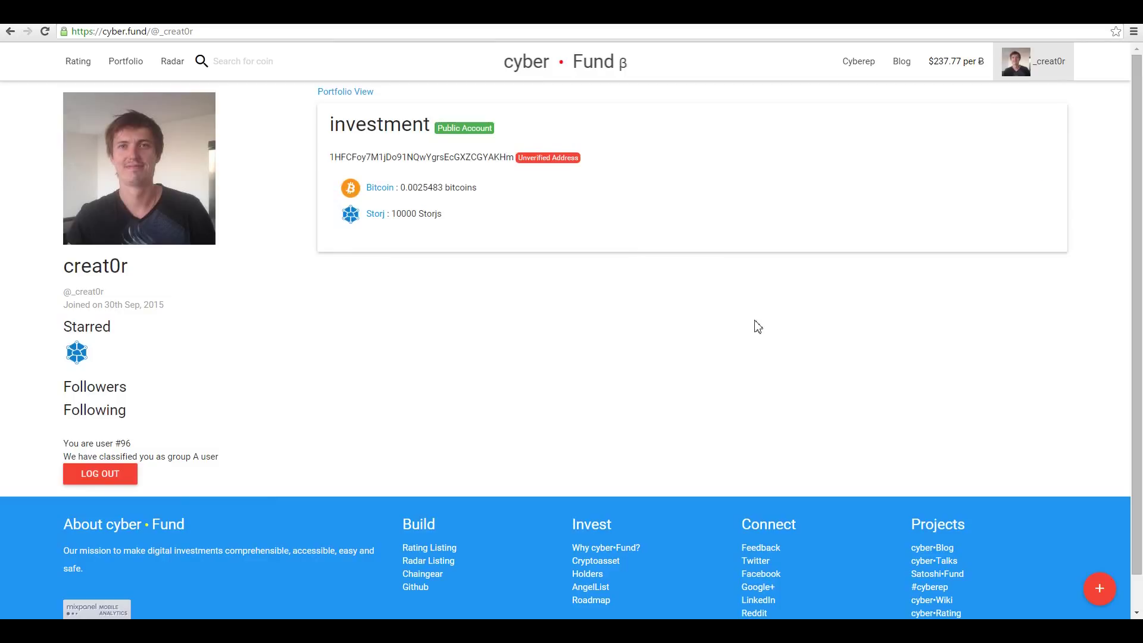
Step: Add a second address named 'poloniex' to the investment account
click(1102, 596)
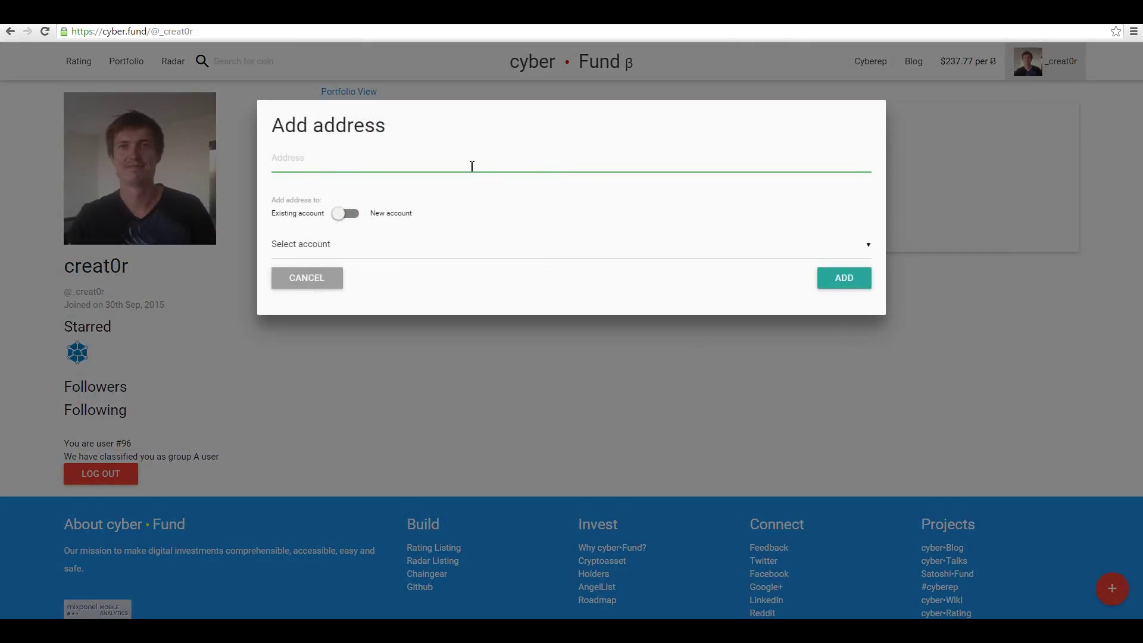
text(poloniex)
click(564, 253)
click(424, 279)
click(845, 278)
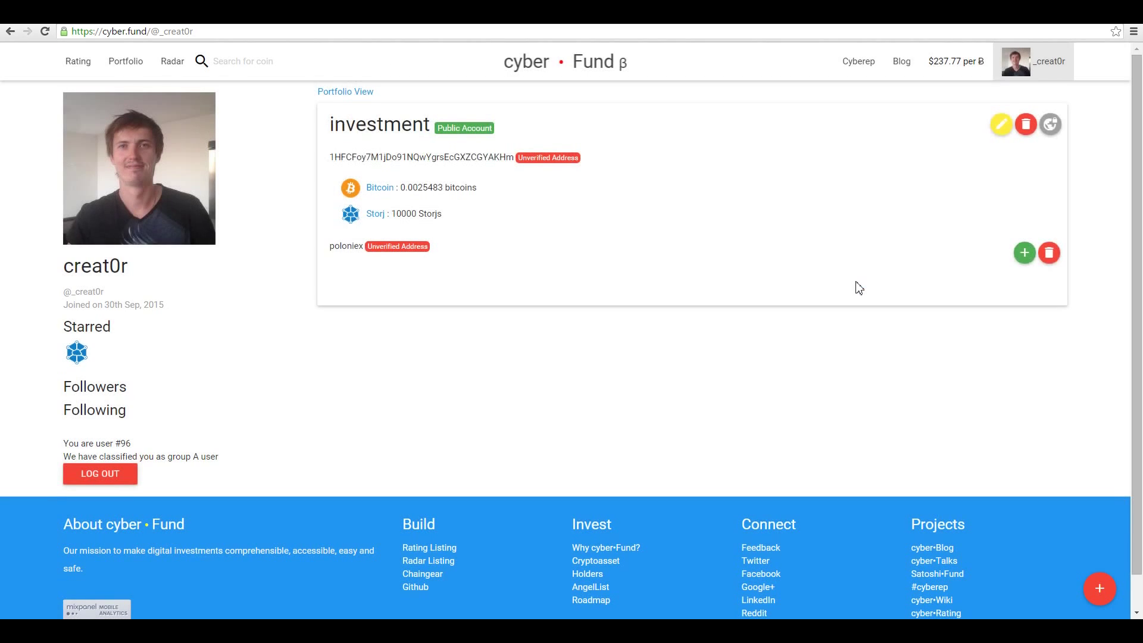
Step: Record 1000 Ethereum (ETH) under the poloniex address
click(1023, 255)
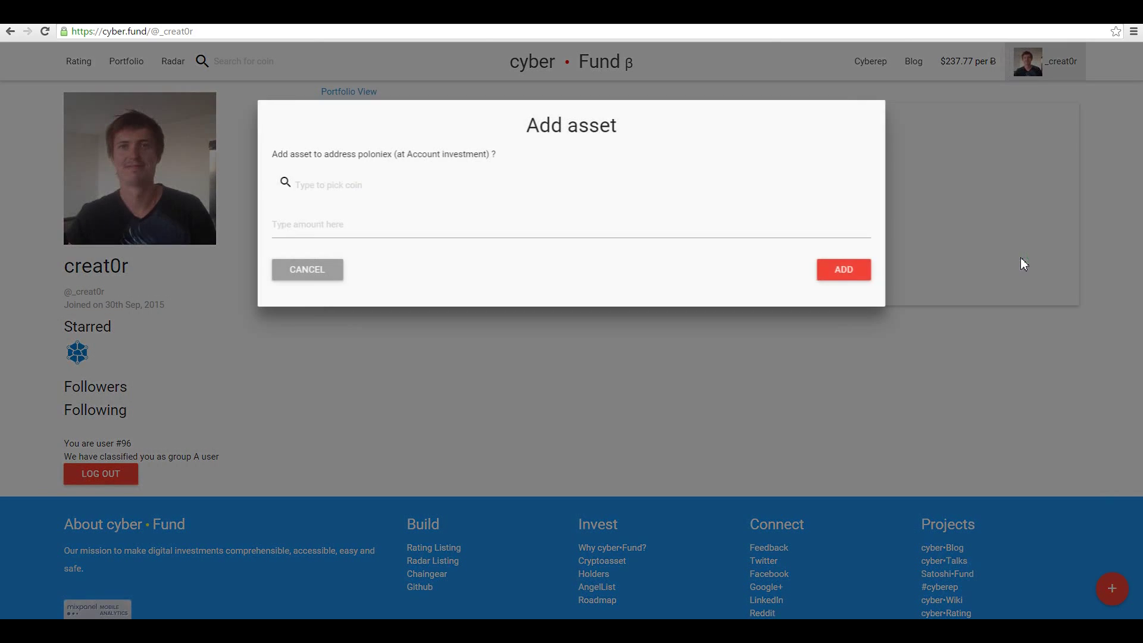
click(319, 186)
text(ethe)
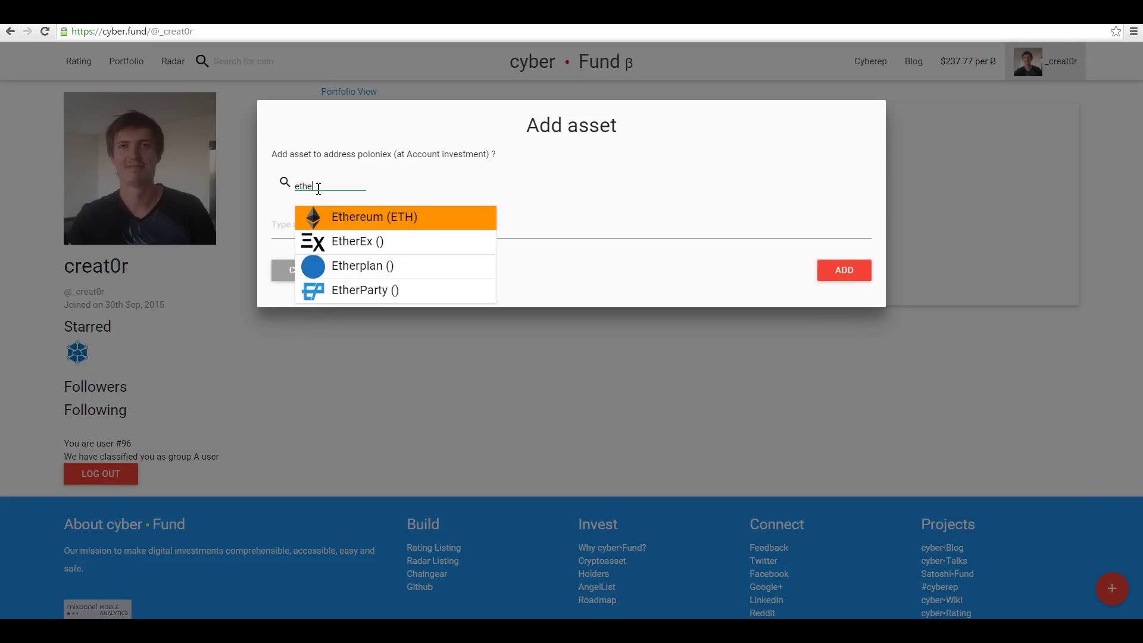
key(Return)
text(1)
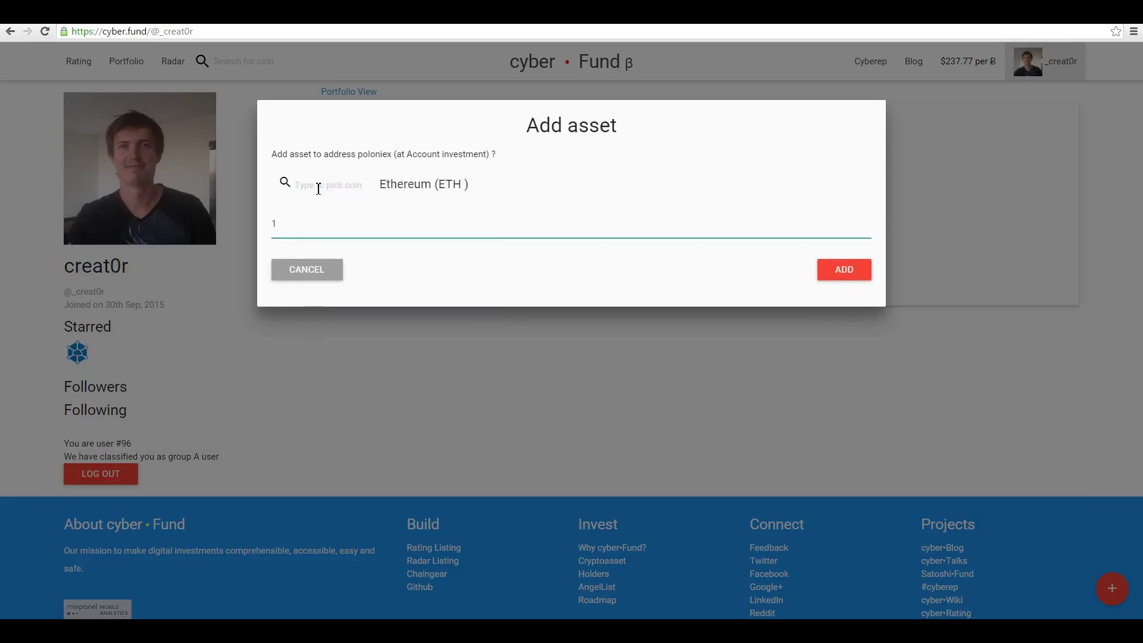
text(000)
key(Return)
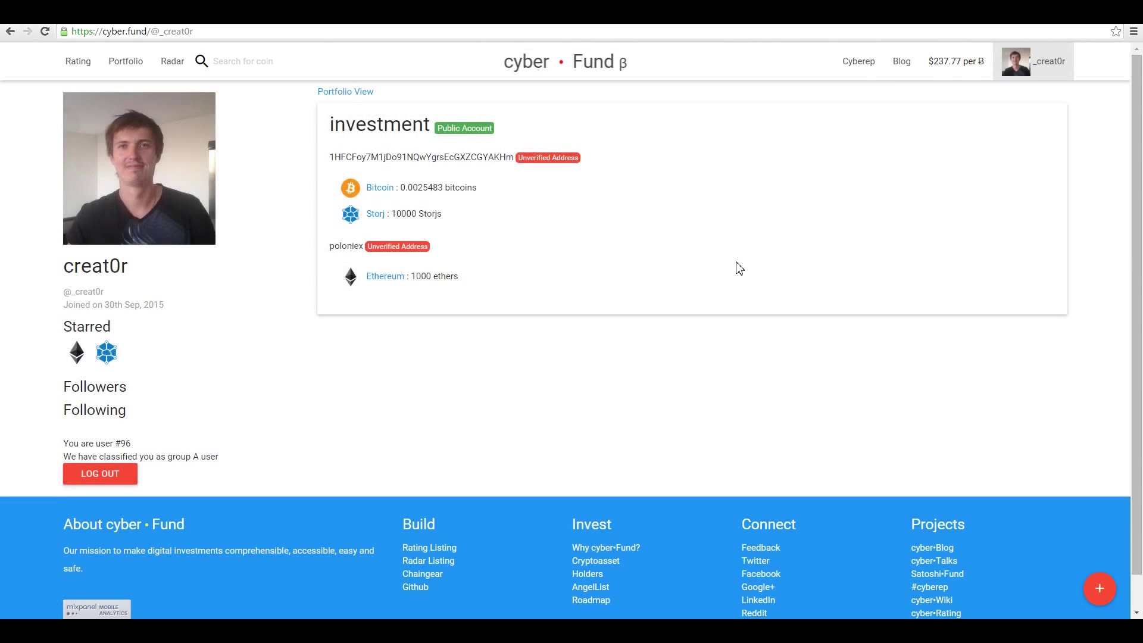
Step: Record 10000 SAFE Network (MAID) coins under the poloniex address
click(1029, 255)
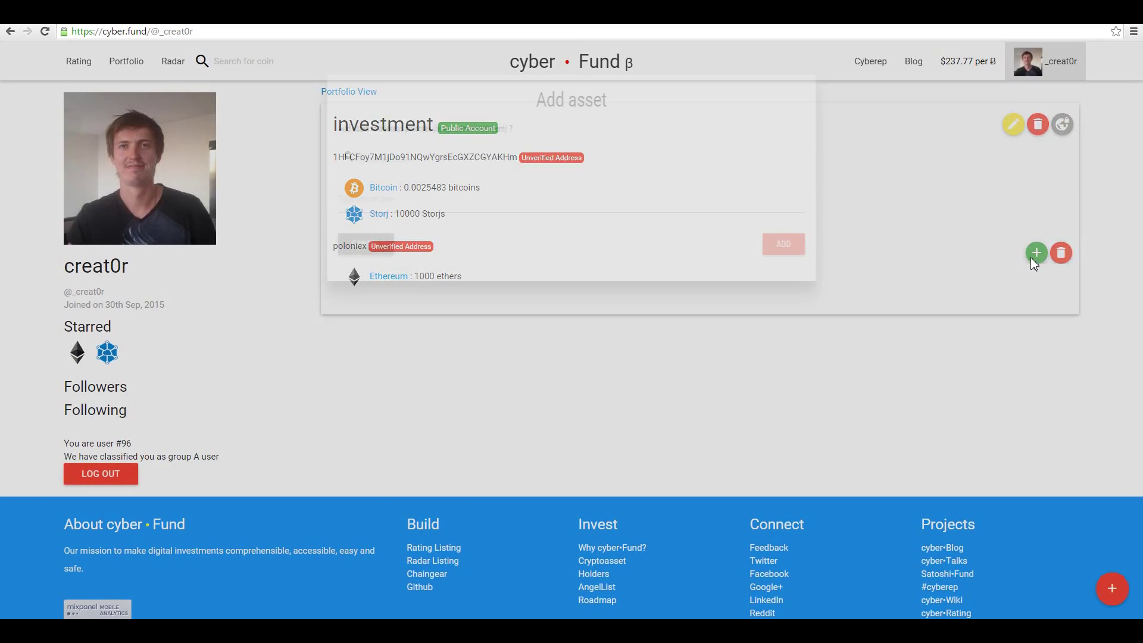
click(348, 184)
text(maid)
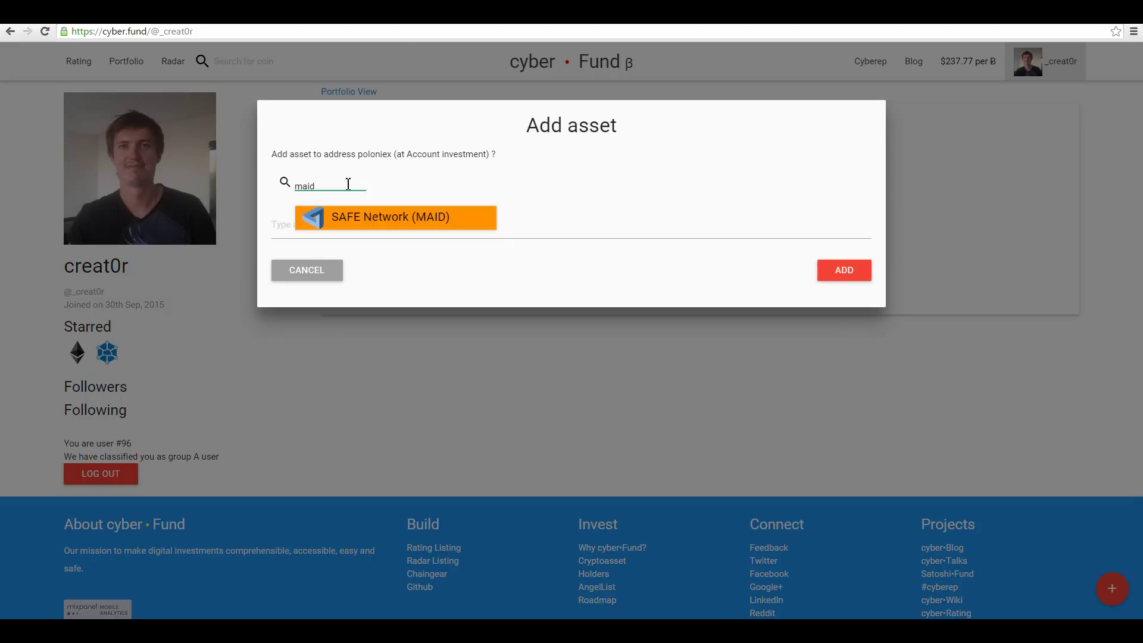
key(Return)
text(1000)
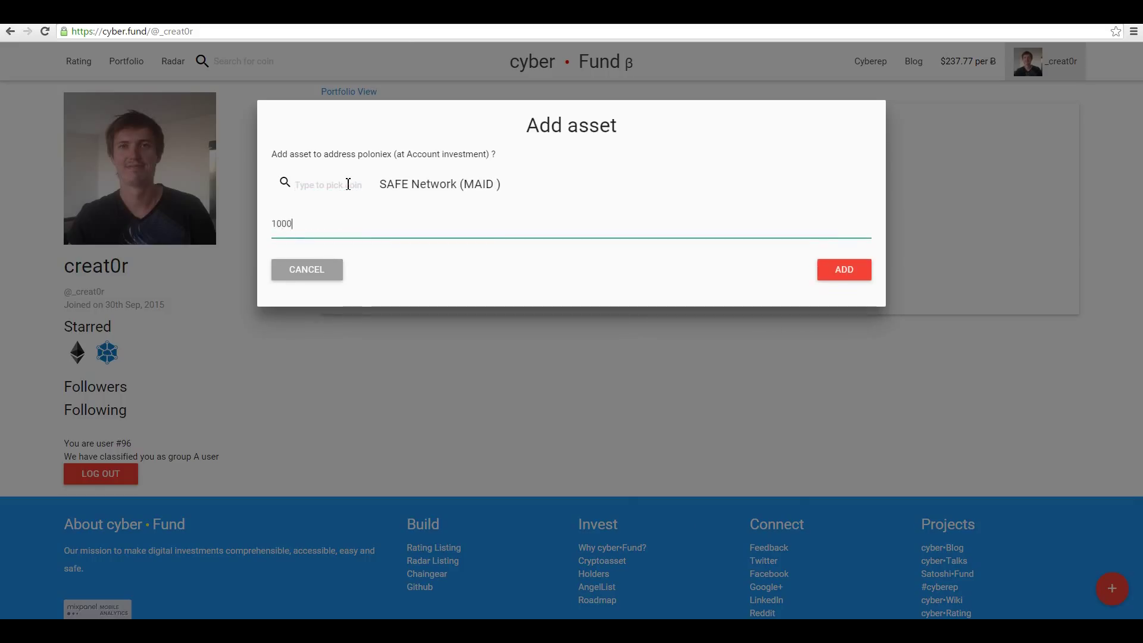
text(0)
key(Return)
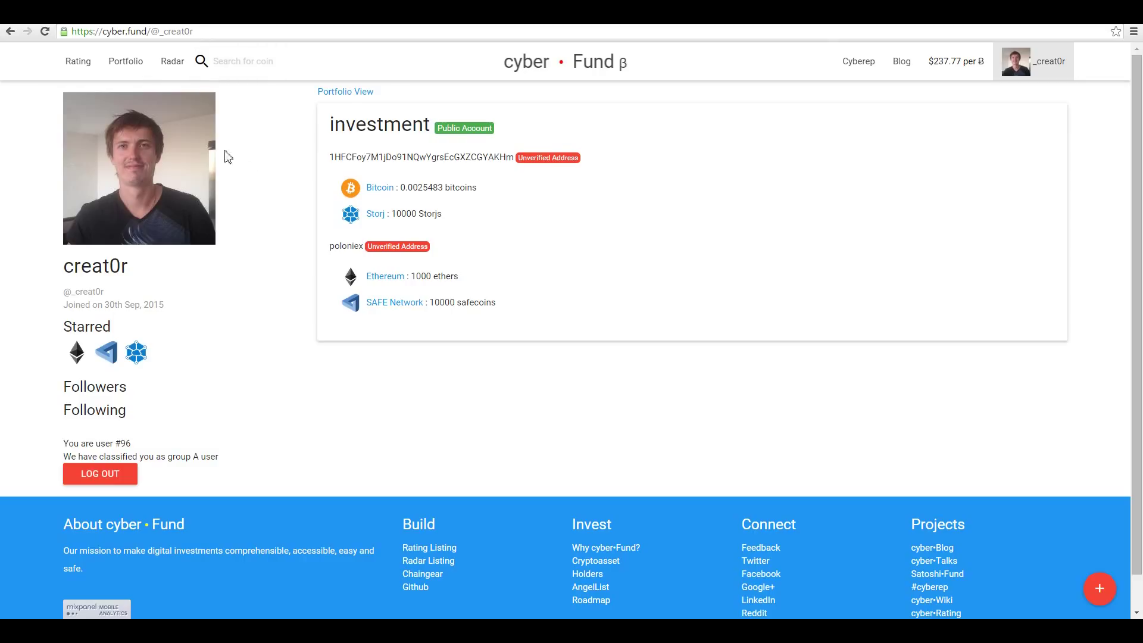
Step: Open the portfolio overview and sort holdings by Equity, Portfolio Share, then USD Cap
click(128, 78)
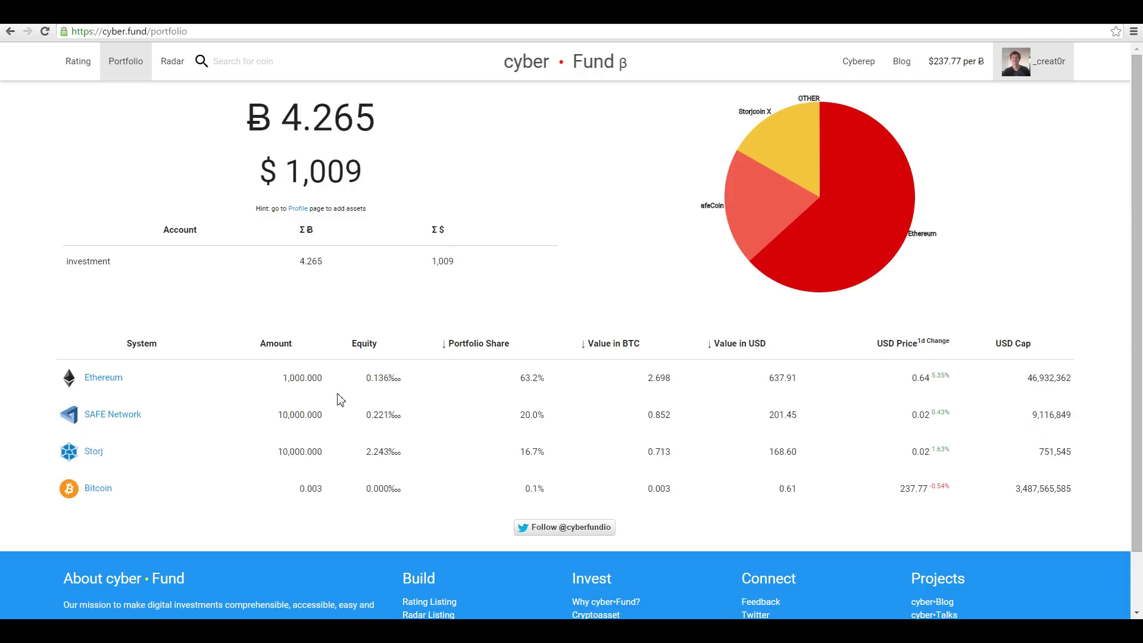
click(379, 346)
click(483, 346)
click(1019, 346)
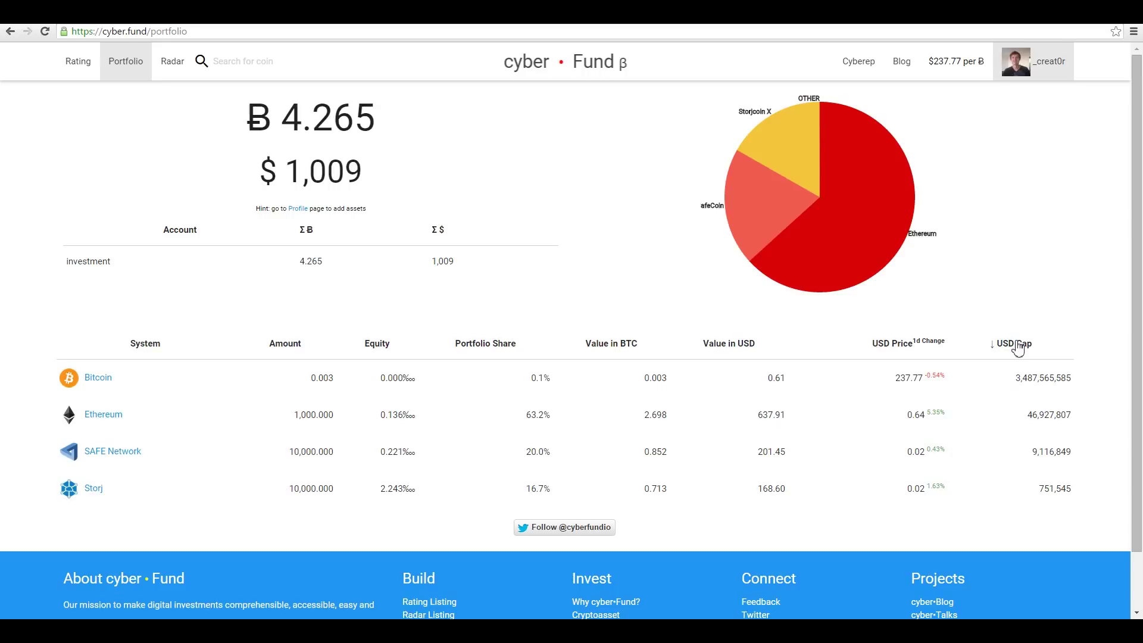
scroll(1014, 456, down, 1)
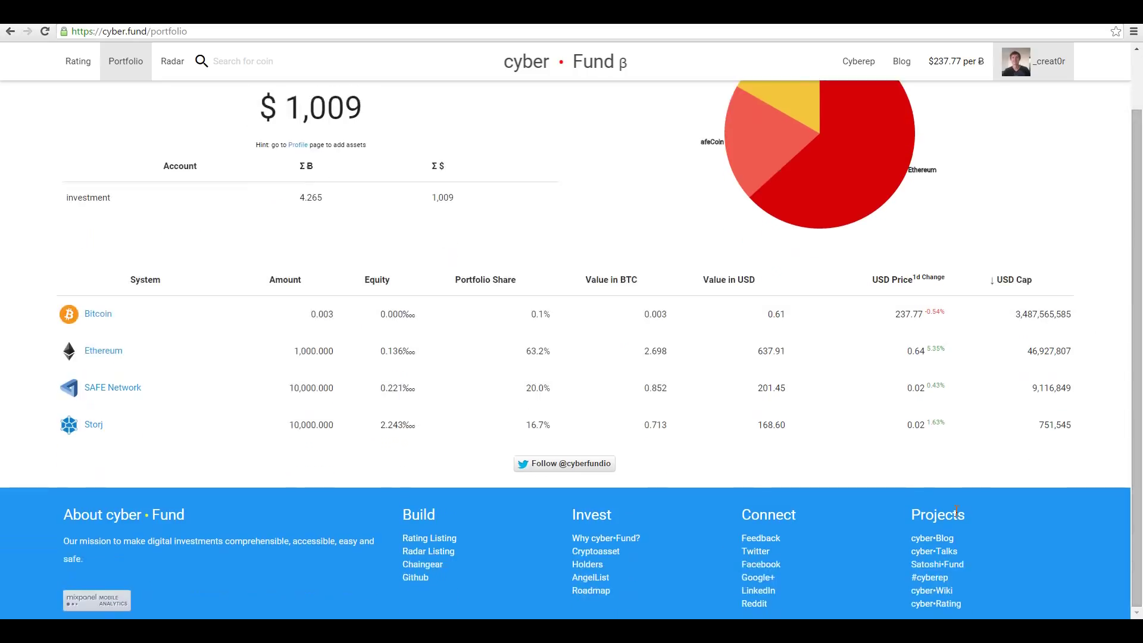
click(936, 552)
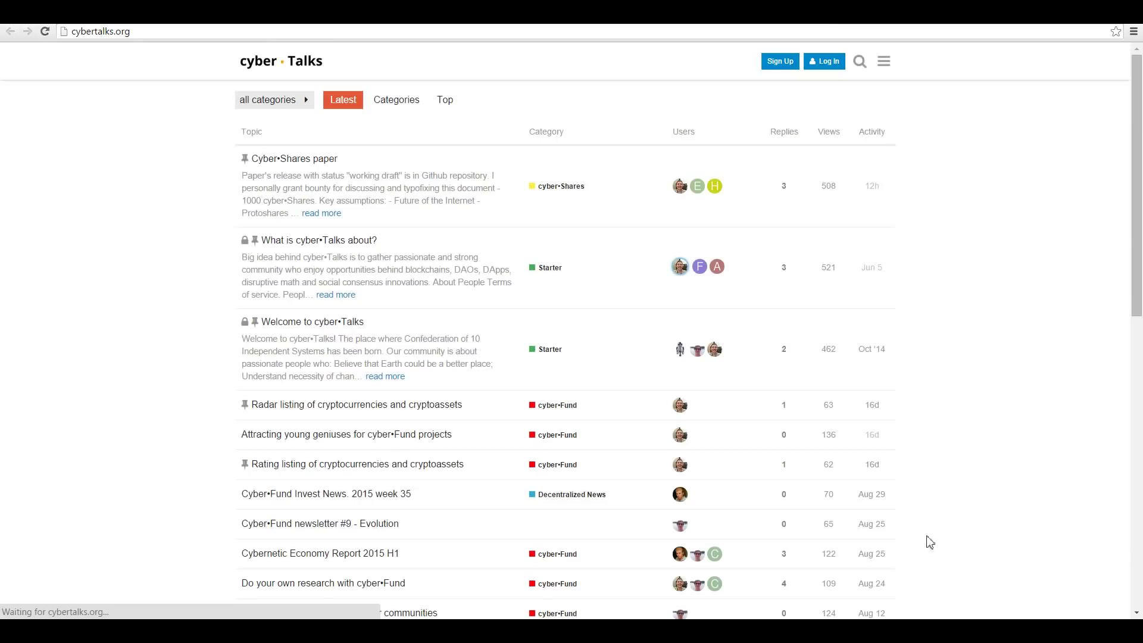
key(alt+Left)
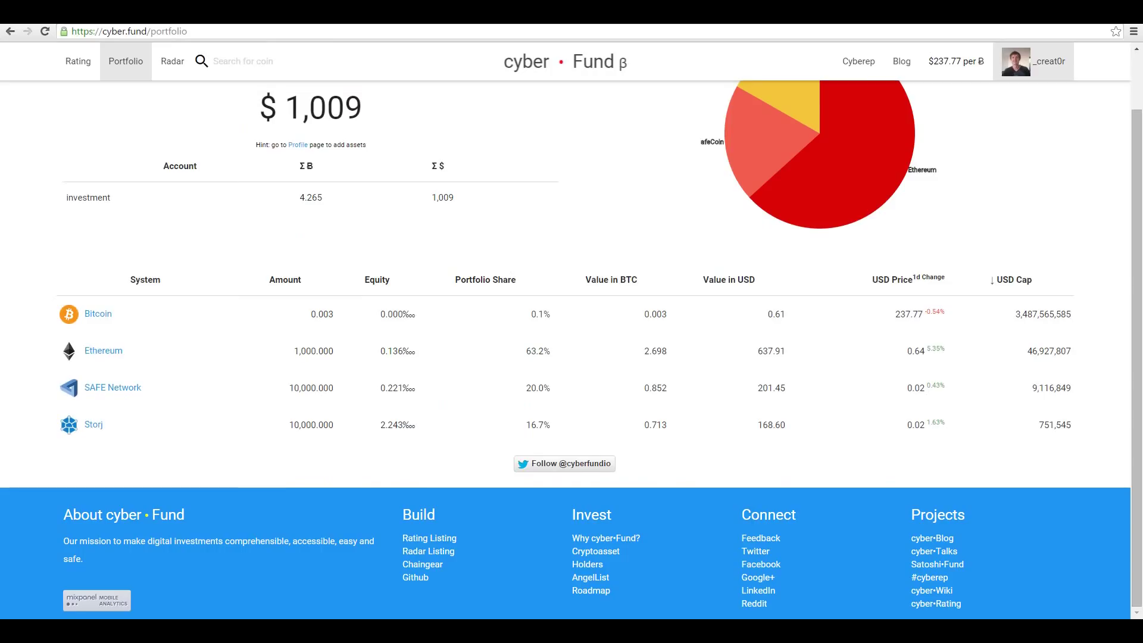